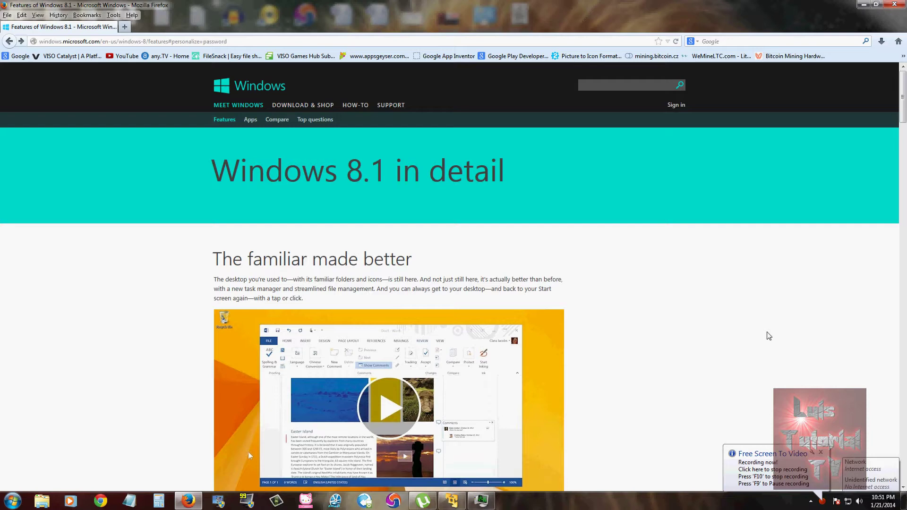
Step: Scroll the features page past Make it yours and Search to See more, do more and Your Windows, everywhere
{"action": "scroll", "coordinate": [903, 94], "scroll_direction": "down", "scroll_amount": 3}
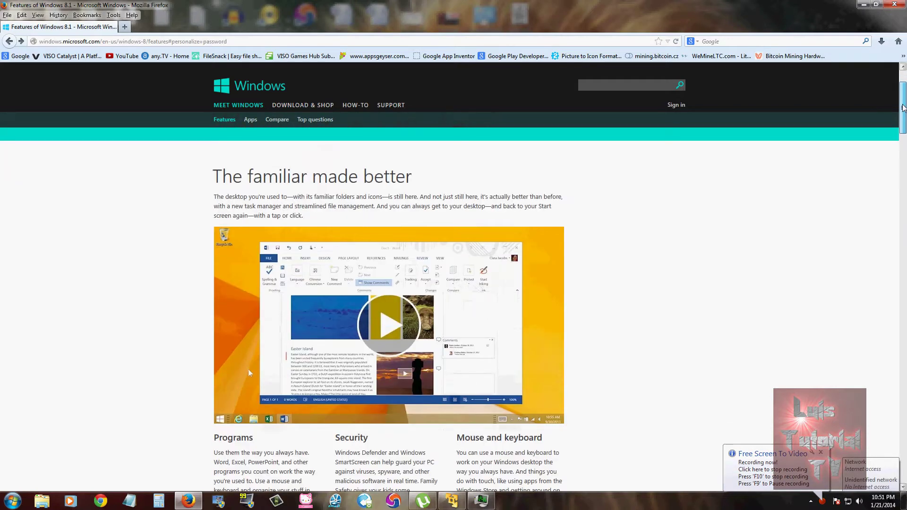
{"action": "mouse_move", "coordinate": [281, 308]}
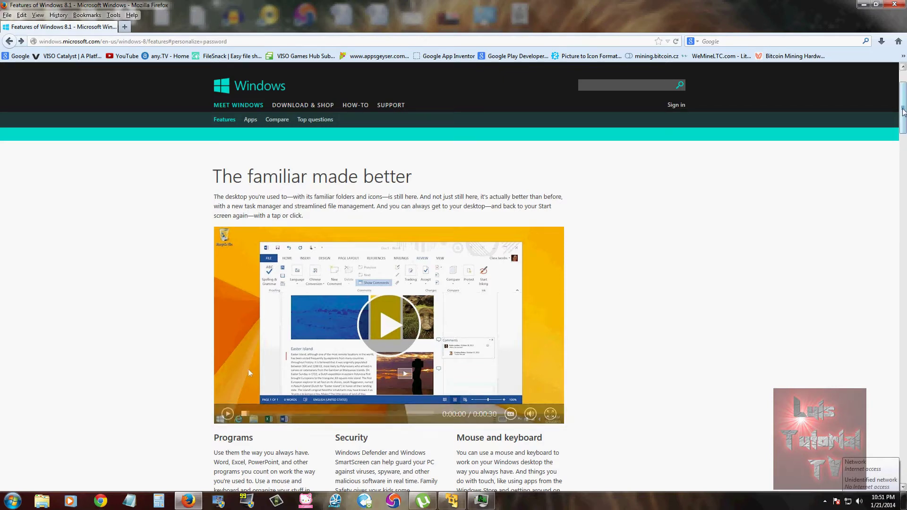
{"action": "left_click_drag", "start_coordinate": [903, 111], "coordinate": [902, 166]}
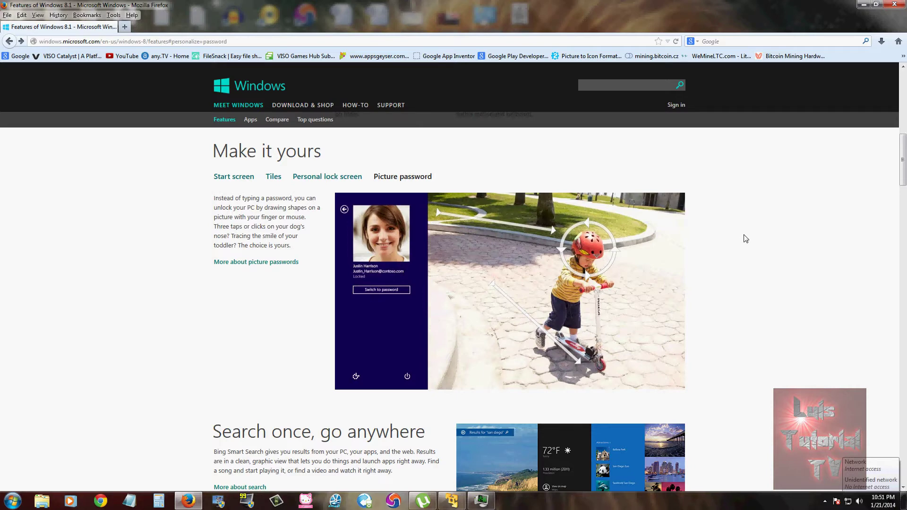
{"action": "scroll", "coordinate": [745, 238], "scroll_direction": "down", "scroll_amount": 5}
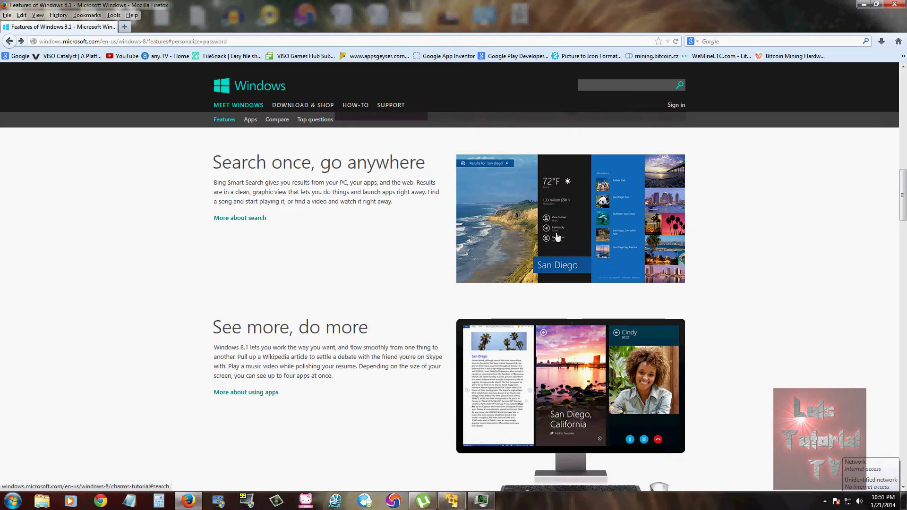
{"action": "scroll", "coordinate": [625, 270], "scroll_direction": "down", "scroll_amount": 3}
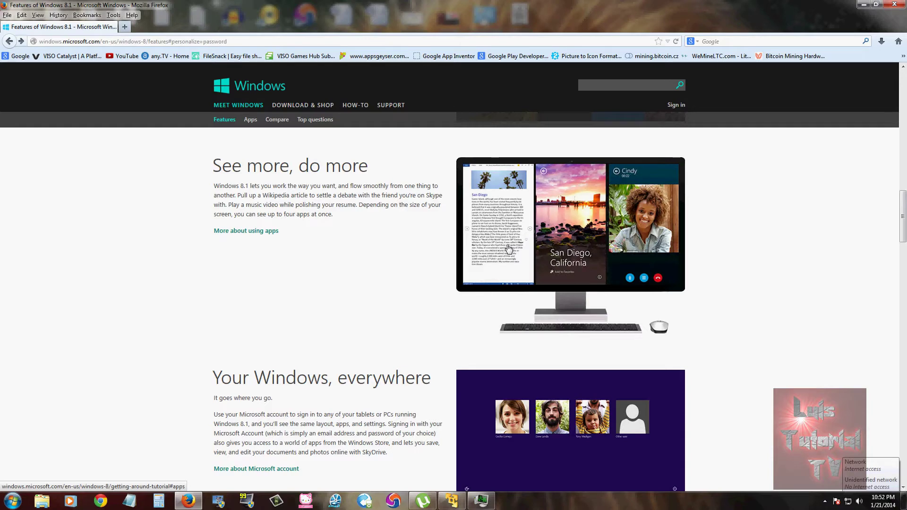
Step: Scroll into the Your Windows, everywhere section, briefly selecting heading text and clearing it
{"action": "scroll", "coordinate": [724, 253], "scroll_direction": "down", "scroll_amount": 3}
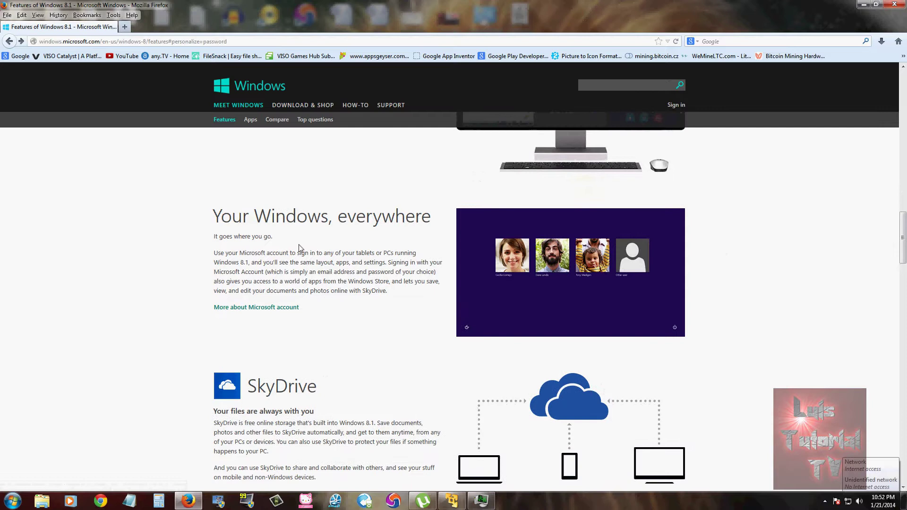
{"action": "left_click_drag", "start_coordinate": [271, 216], "coordinate": [496, 222]}
{"action": "left_click", "coordinate": [805, 246]}
{"action": "scroll", "coordinate": [600, 317], "scroll_direction": "down", "scroll_amount": 6}
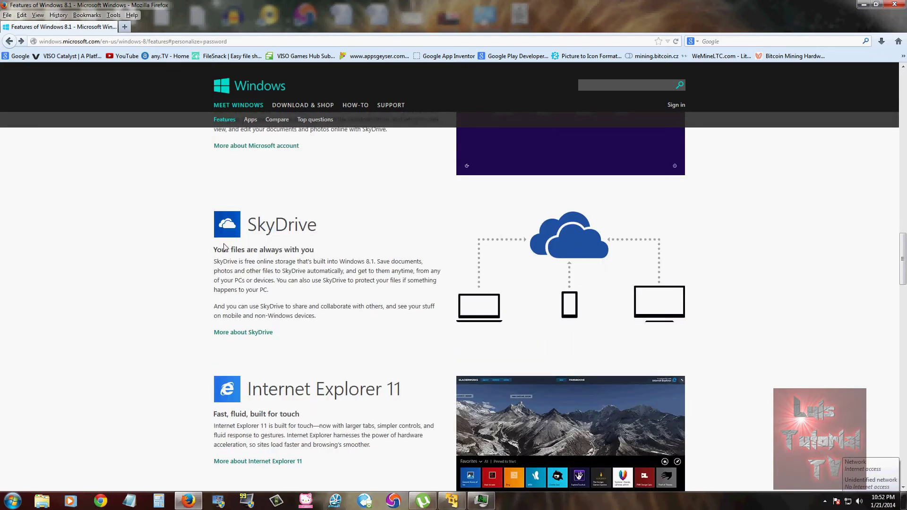
{"action": "double_click", "coordinate": [758, 260]}
{"action": "left_click", "coordinate": [759, 258]}
Step: Scroll through SkyDrive, Skype, Store and the apps grid down to iPad vs. Windows and the footer
{"action": "scroll", "coordinate": [702, 229], "scroll_direction": "down", "scroll_amount": 3}
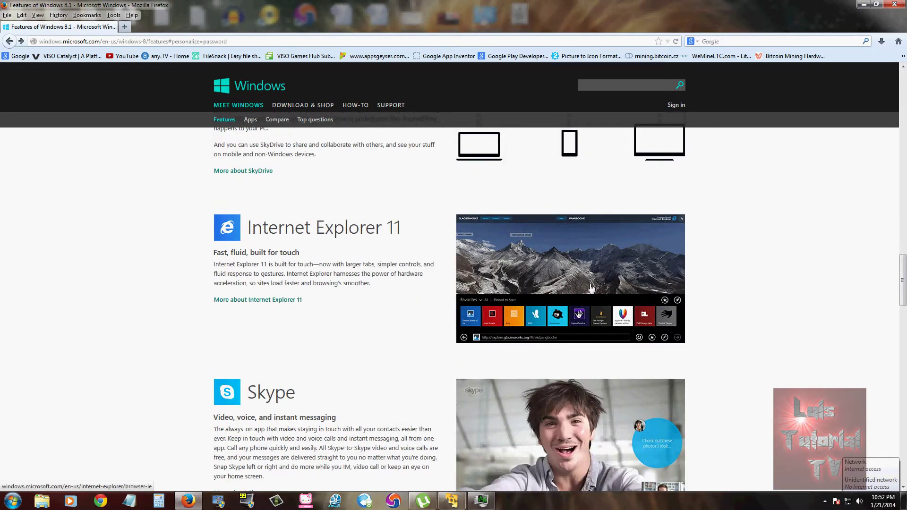
{"action": "scroll", "coordinate": [591, 288], "scroll_direction": "down", "scroll_amount": 1}
{"action": "scroll", "coordinate": [591, 288], "scroll_direction": "down", "scroll_amount": 3}
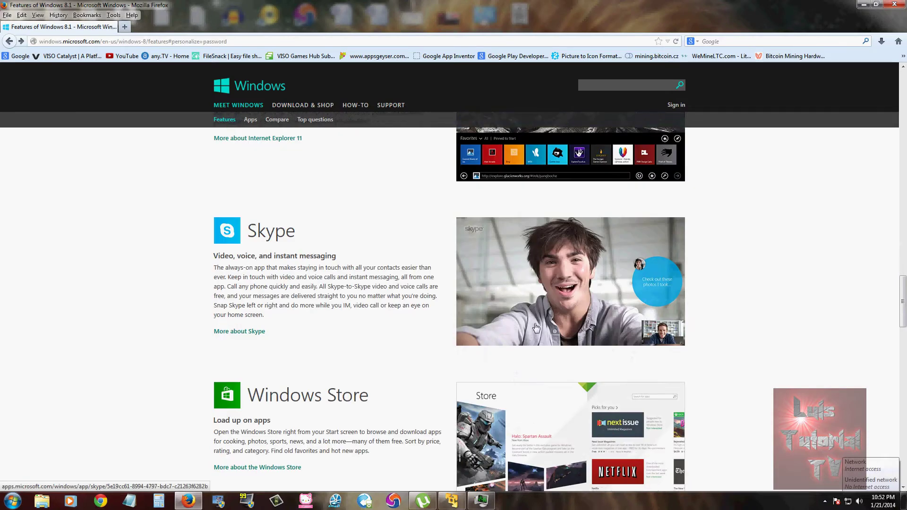
{"action": "scroll", "coordinate": [553, 310], "scroll_direction": "down", "scroll_amount": 3}
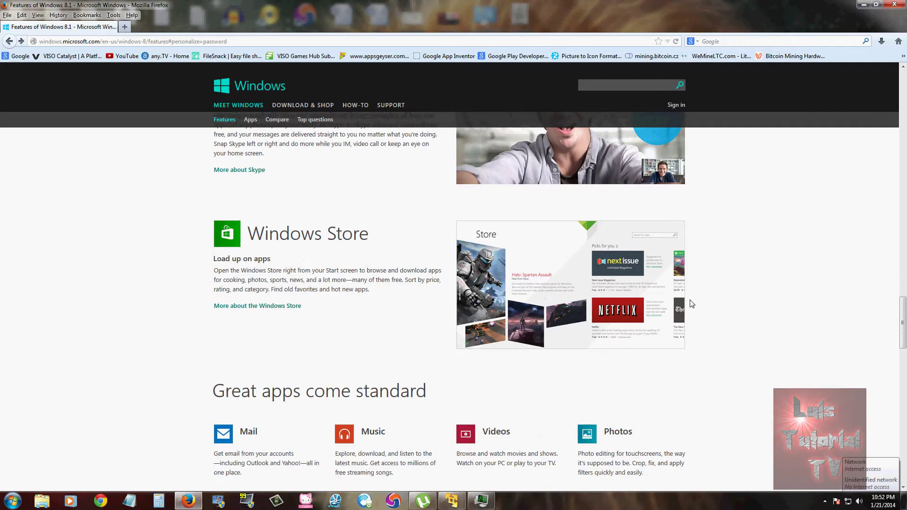
{"action": "scroll", "coordinate": [691, 304], "scroll_direction": "down", "scroll_amount": 10}
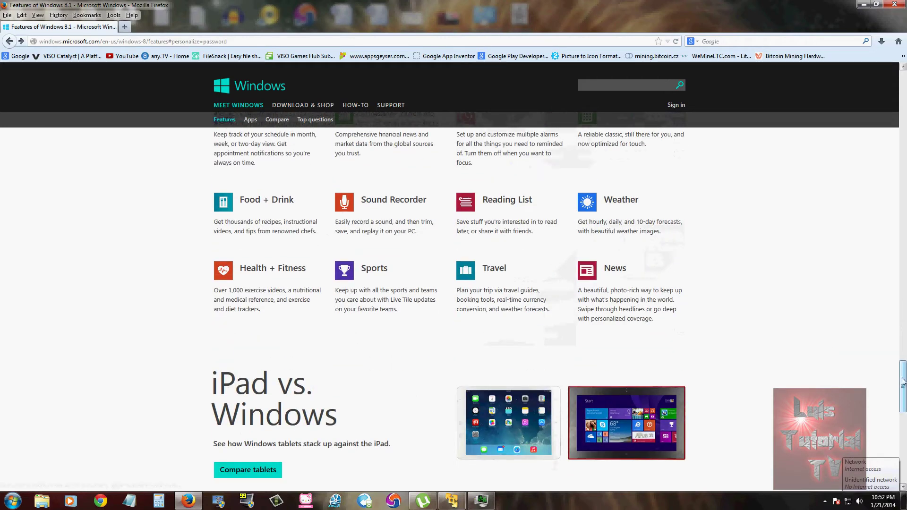
{"action": "left_click_drag", "start_coordinate": [904, 381], "coordinate": [904, 352]}
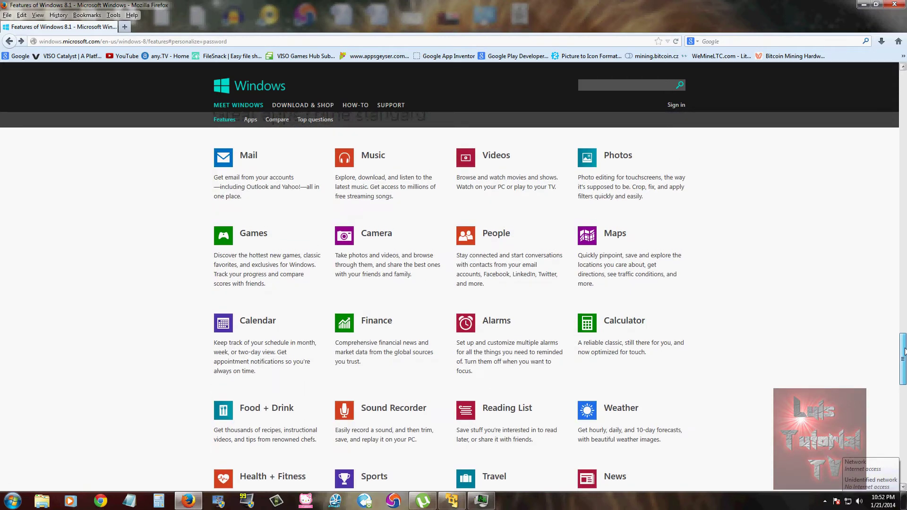
{"action": "scroll", "coordinate": [904, 352], "scroll_direction": "down", "scroll_amount": 3}
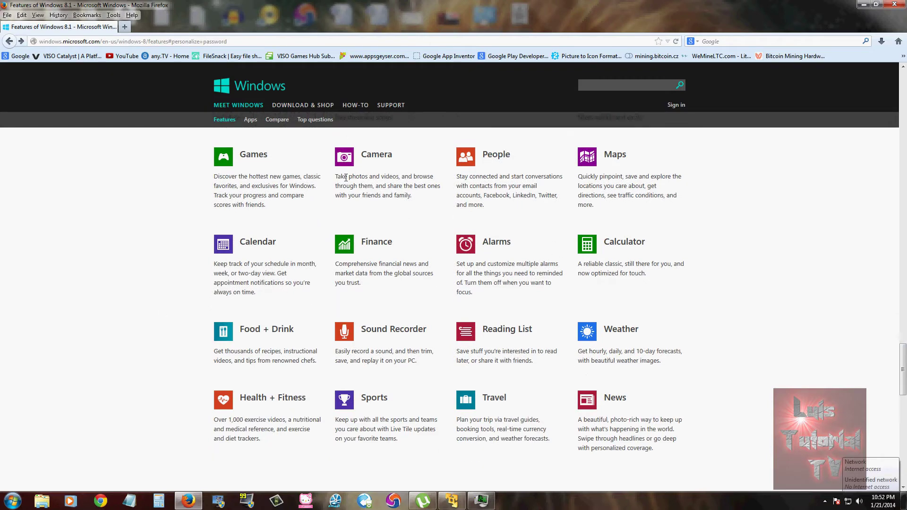
{"action": "left_click_drag", "start_coordinate": [904, 349], "coordinate": [904, 390]}
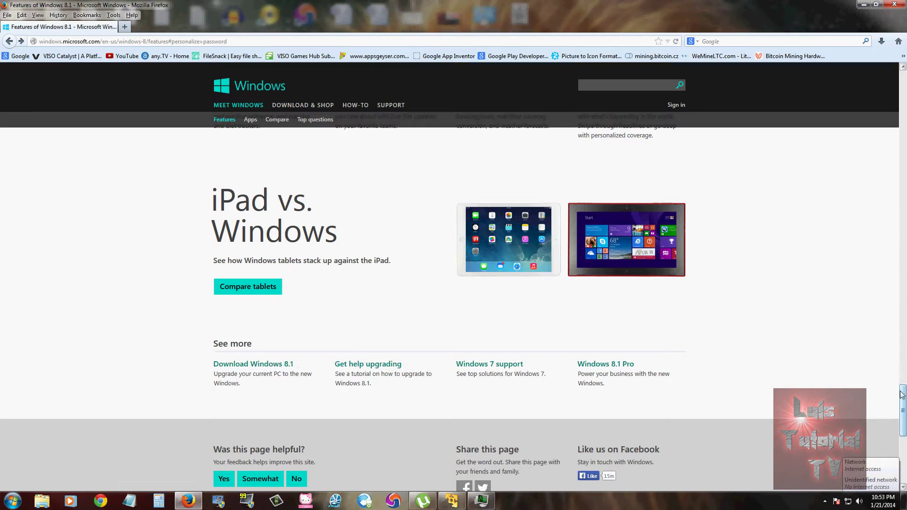
{"action": "scroll", "coordinate": [685, 397], "scroll_direction": "down", "scroll_amount": 2}
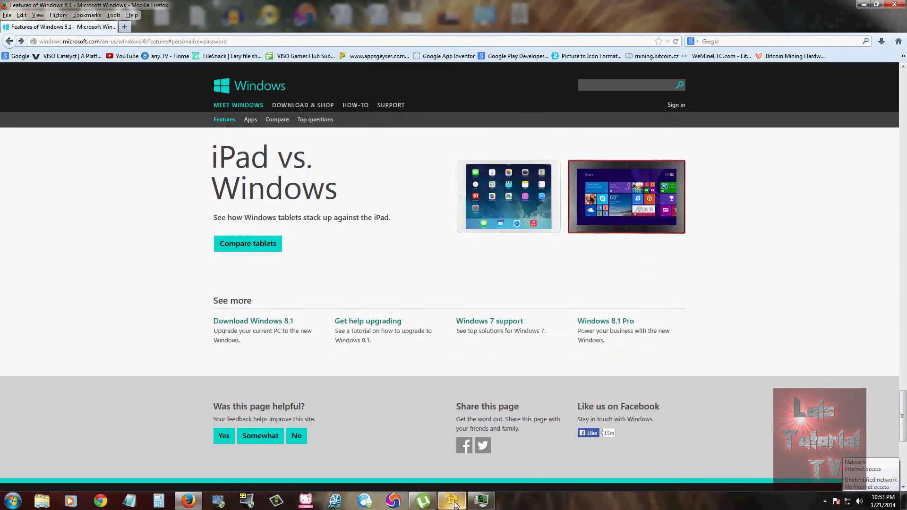
Step: Switch to the Windows 8.1 virtual machine in full screen and resize the Weather tile to medium
{"action": "left_click", "coordinate": [462, 505]}
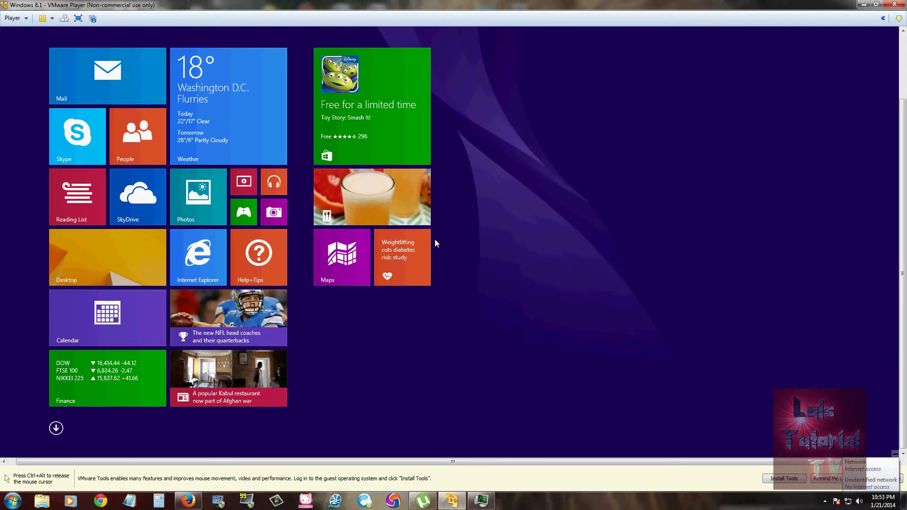
{"action": "key", "text": "ctrl+alt+Return"}
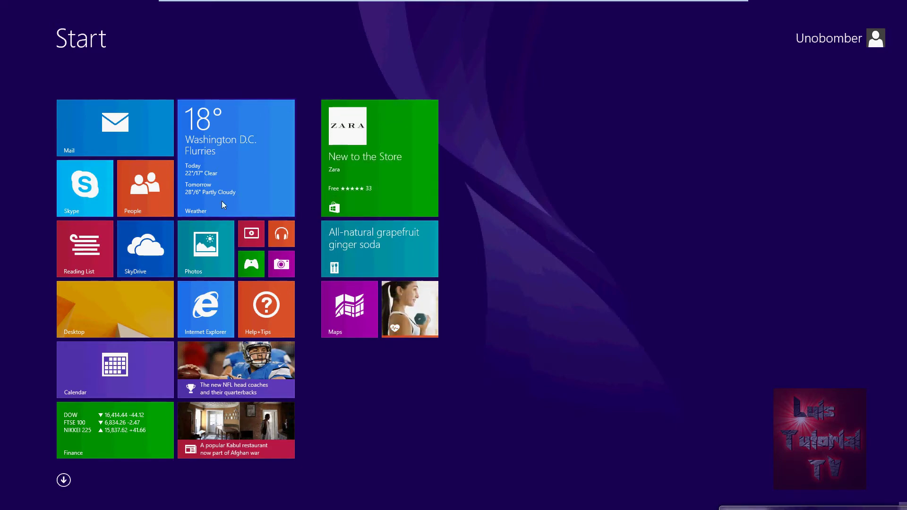
{"action": "right_click", "coordinate": [234, 156]}
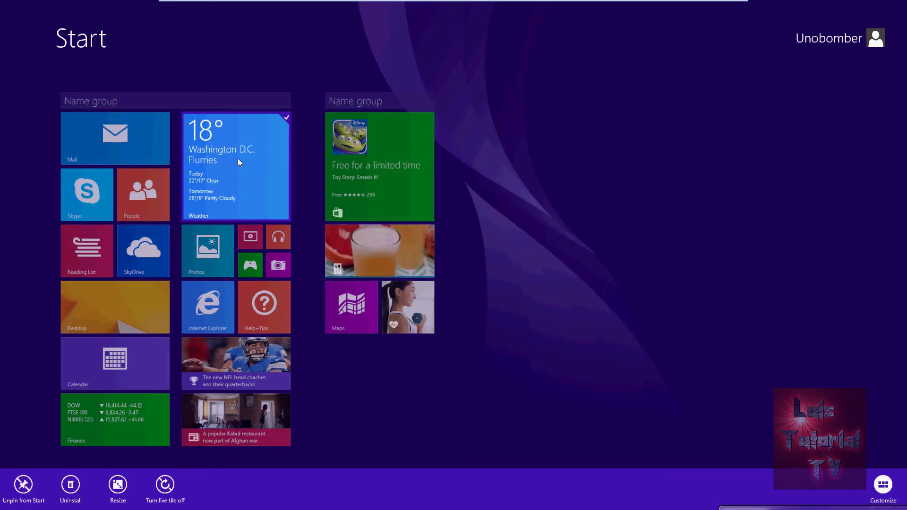
{"action": "left_click", "coordinate": [117, 489]}
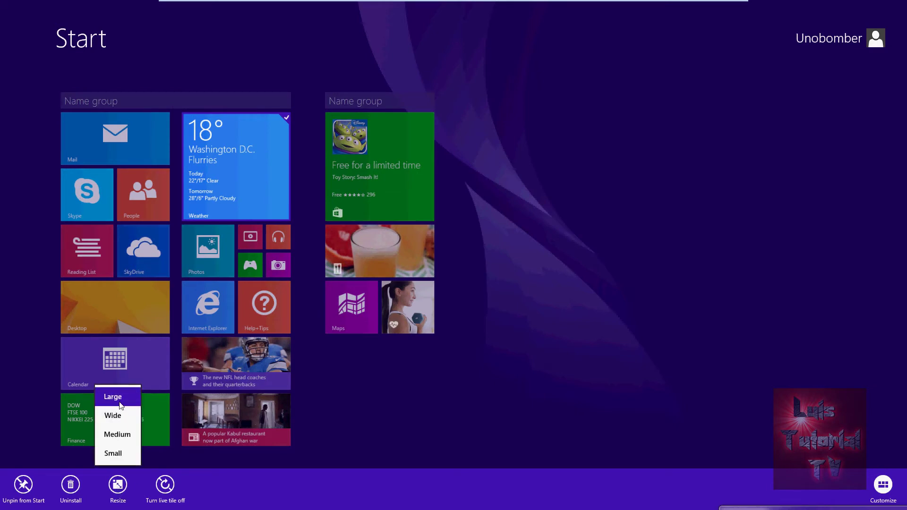
{"action": "left_click", "coordinate": [117, 441]}
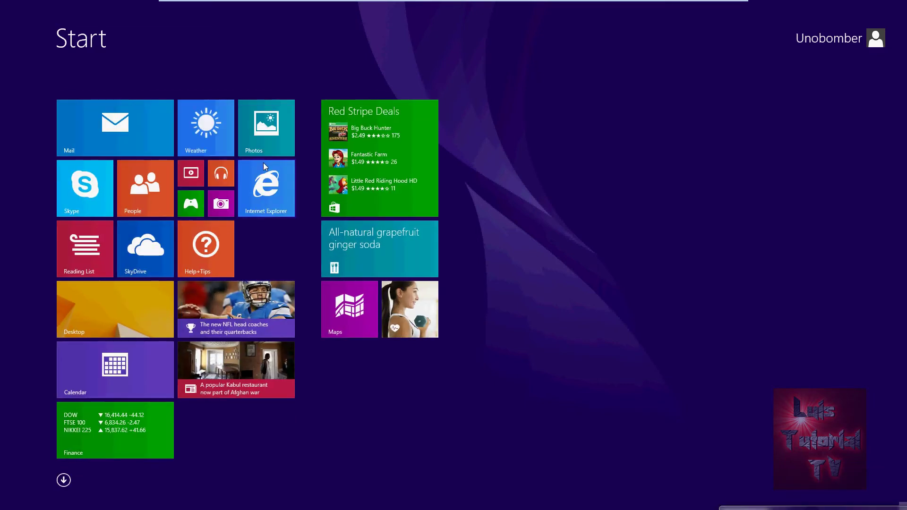
Step: Resize the Weather tile to Small, then to Large
{"action": "right_click", "coordinate": [205, 134]}
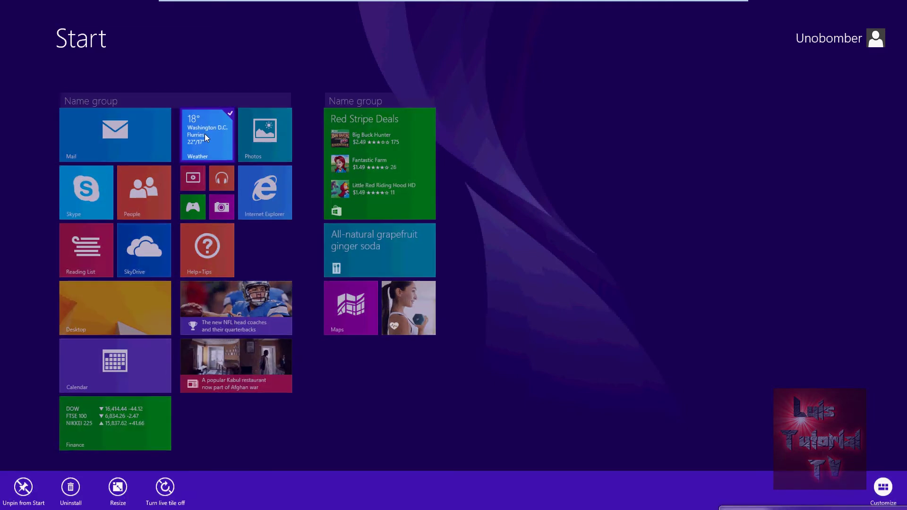
{"action": "left_click", "coordinate": [118, 486]}
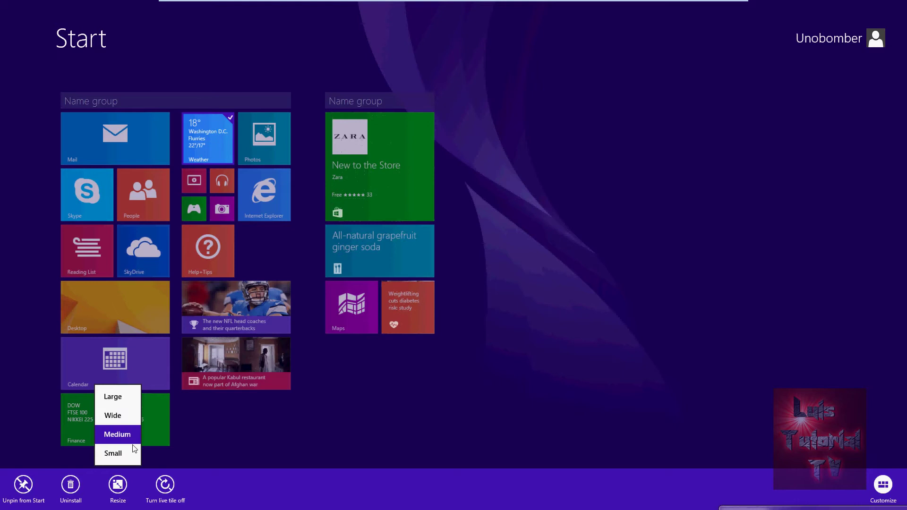
{"action": "left_click", "coordinate": [124, 454]}
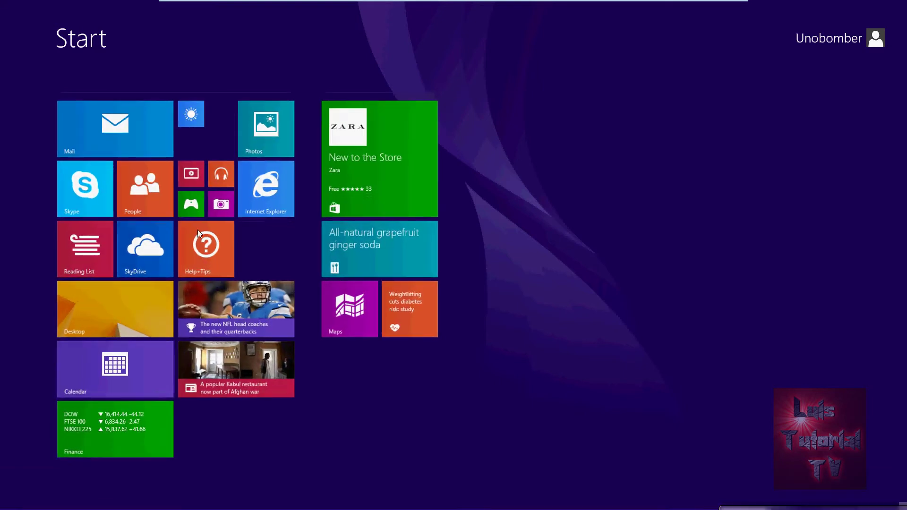
{"action": "right_click", "coordinate": [194, 114]}
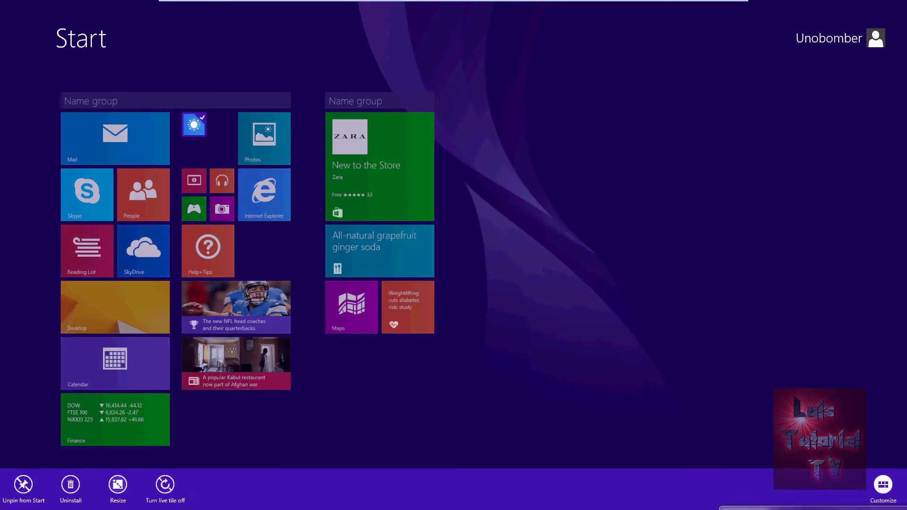
{"action": "left_click", "coordinate": [118, 486]}
{"action": "left_click", "coordinate": [124, 395]}
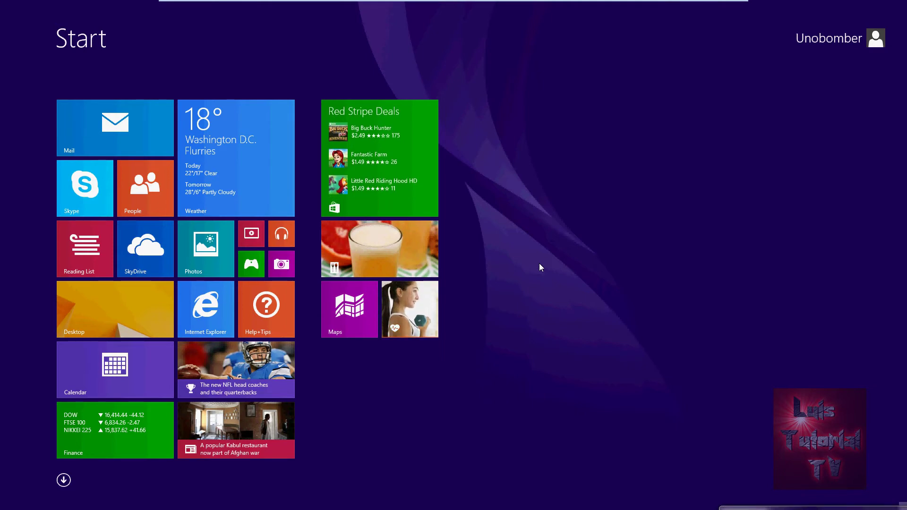
Step: Run Internet Explorer snapped to the left beside Calendar, then return to the Start screen
{"action": "left_click", "coordinate": [227, 313]}
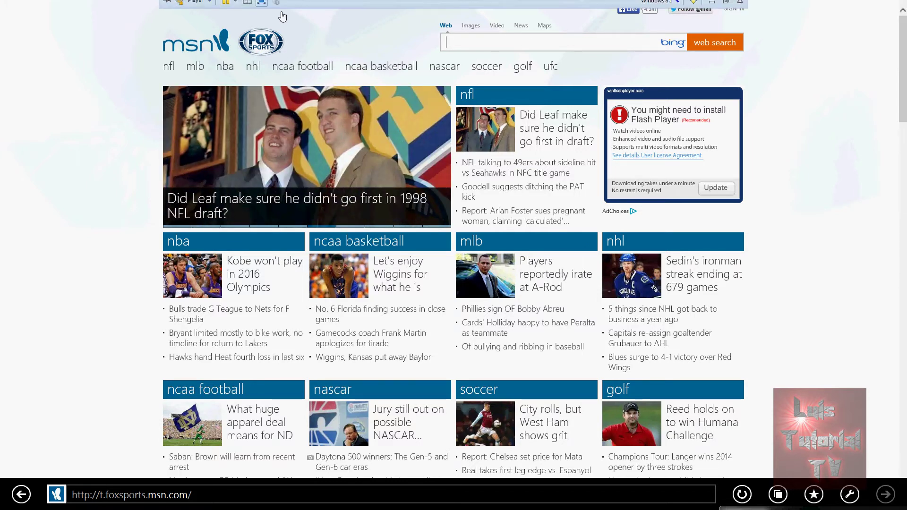
{"action": "mouse_move", "coordinate": [412, 3]}
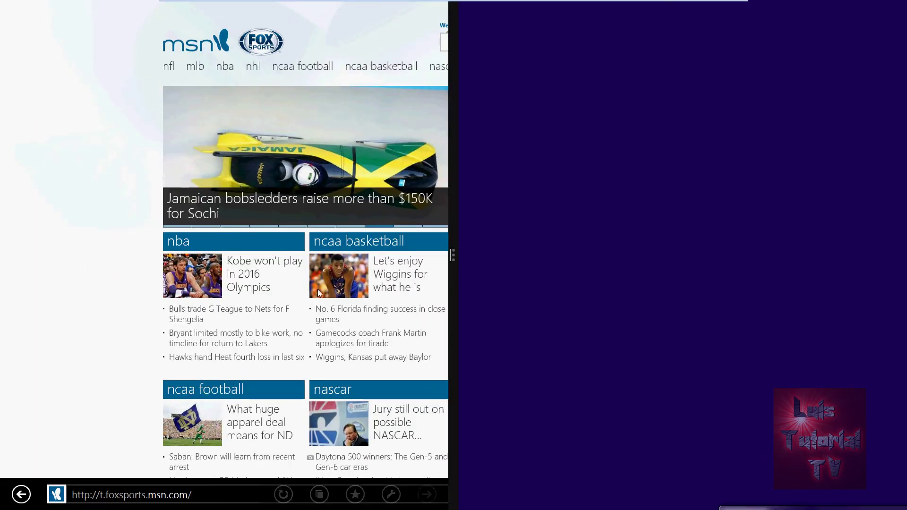
{"action": "key", "text": "super"}
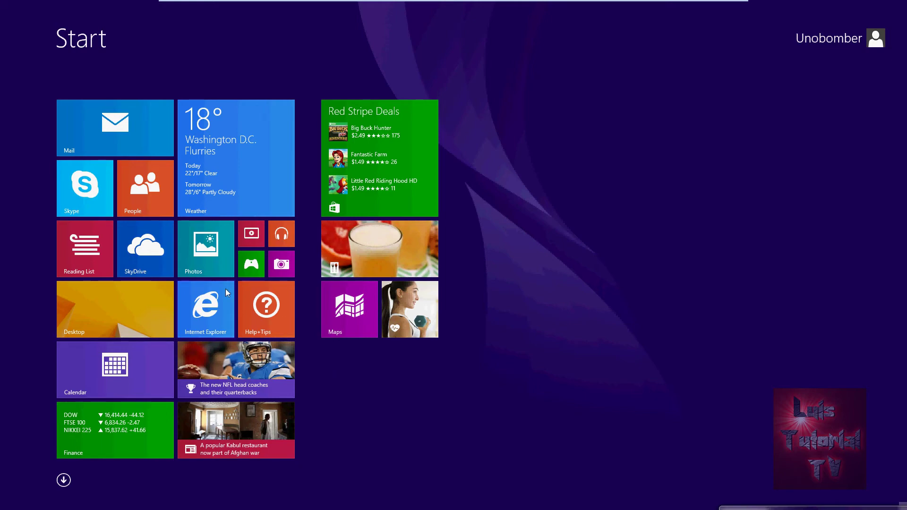
{"action": "left_click", "coordinate": [123, 370]}
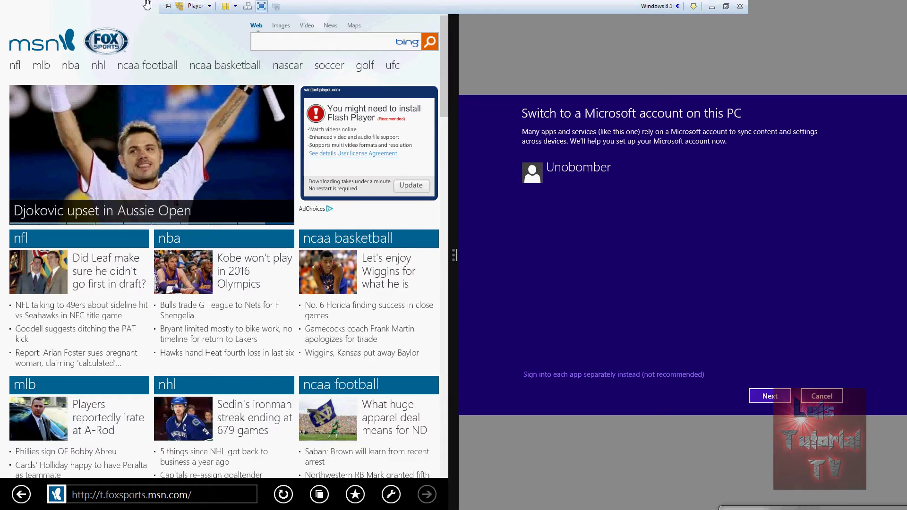
{"action": "left_click_drag", "start_coordinate": [145, 25], "coordinate": [254, 78]}
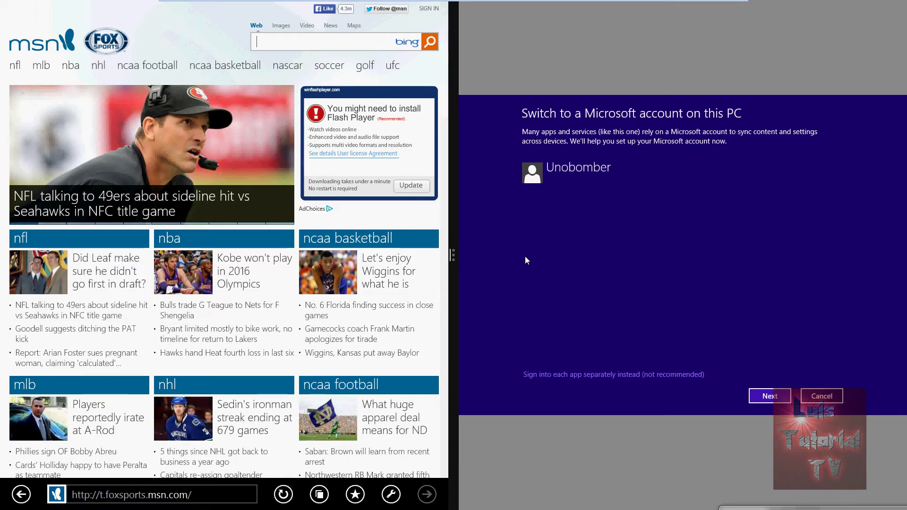
{"action": "key", "text": "super"}
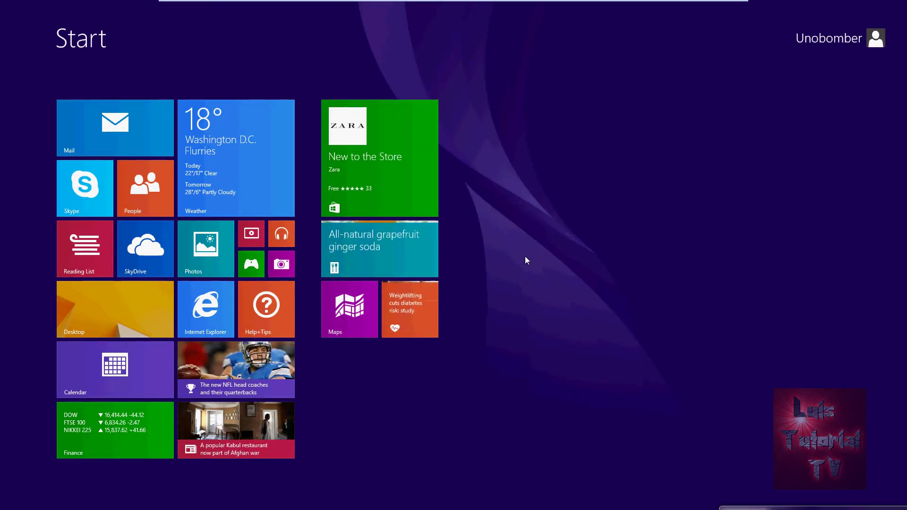
Step: Open the desktop, minimize Internet Explorer, and toggle the Start button back to the desktop
{"action": "left_click", "coordinate": [90, 297]}
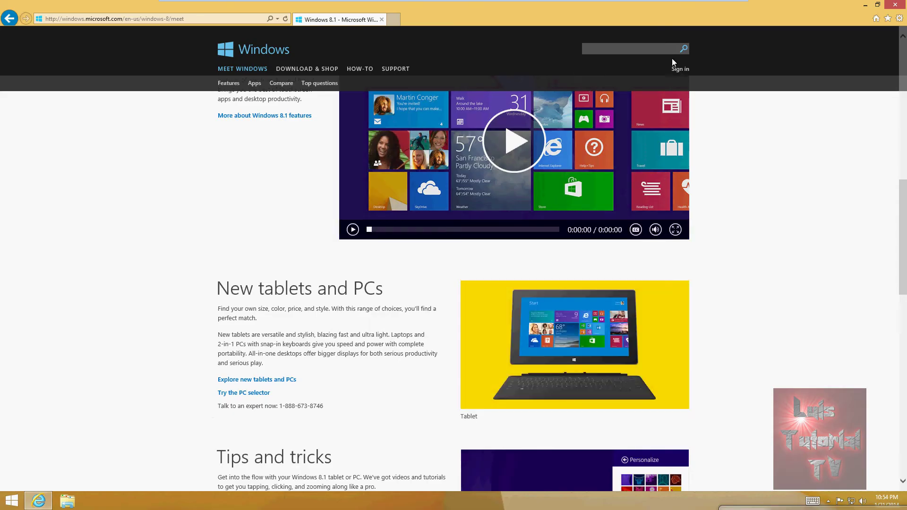
{"action": "left_click", "coordinate": [866, 5]}
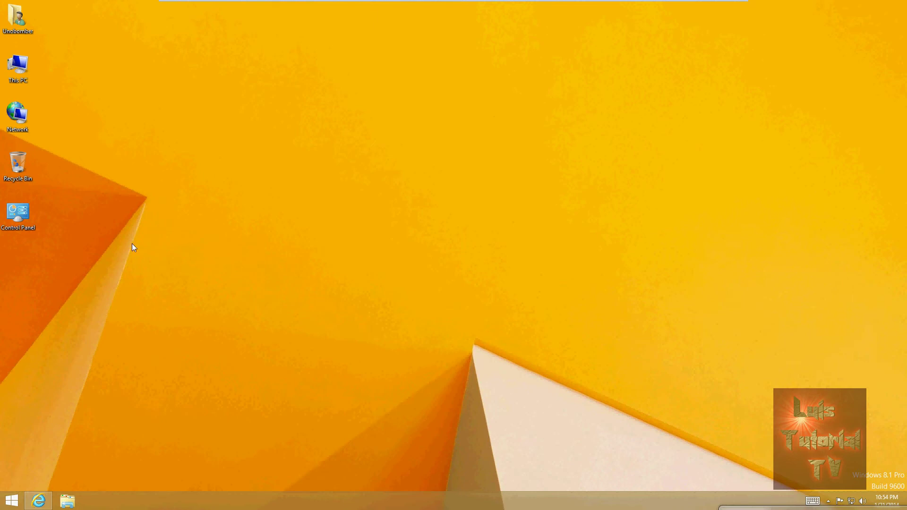
{"action": "left_click", "coordinate": [12, 501]}
{"action": "left_click", "coordinate": [10, 502]}
Step: Open Control Panel, nudge its window down, close it, and switch to the Start screen
{"action": "key", "text": "Return"}
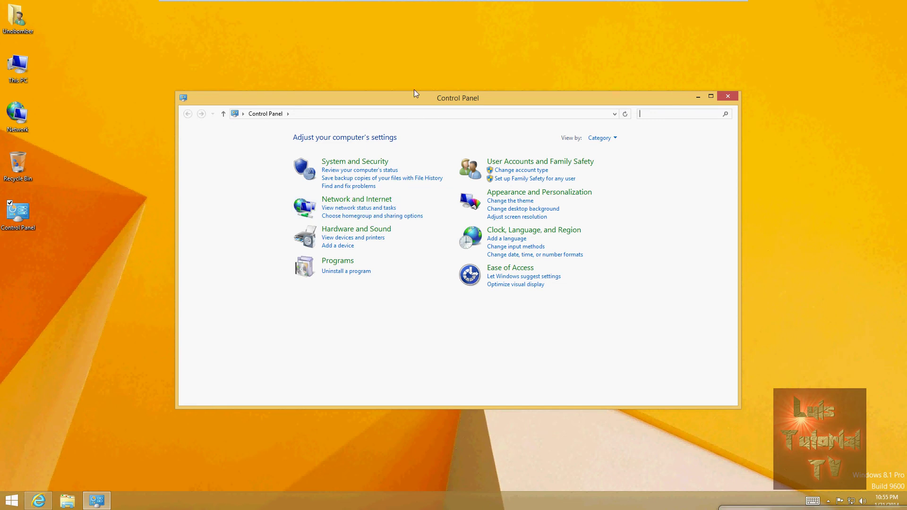
{"action": "left_click_drag", "start_coordinate": [417, 99], "coordinate": [414, 109]}
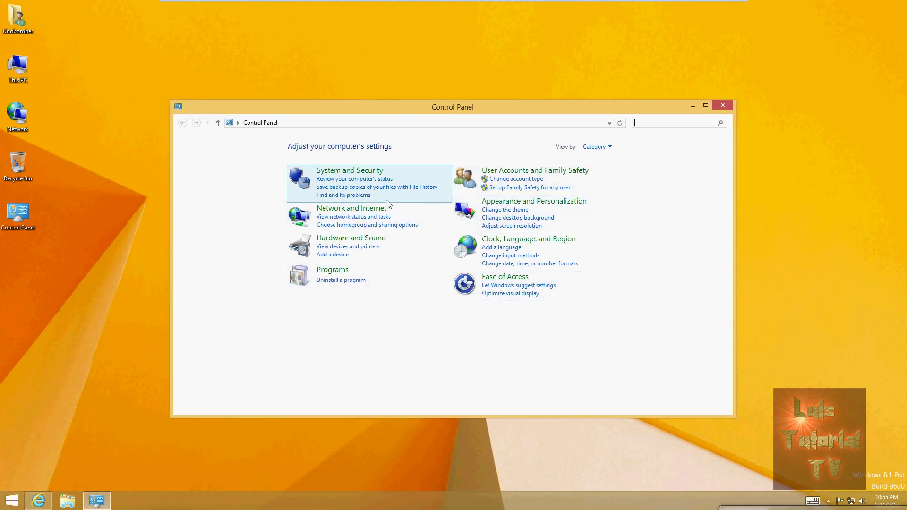
{"action": "left_click", "coordinate": [722, 106]}
{"action": "key", "text": "super"}
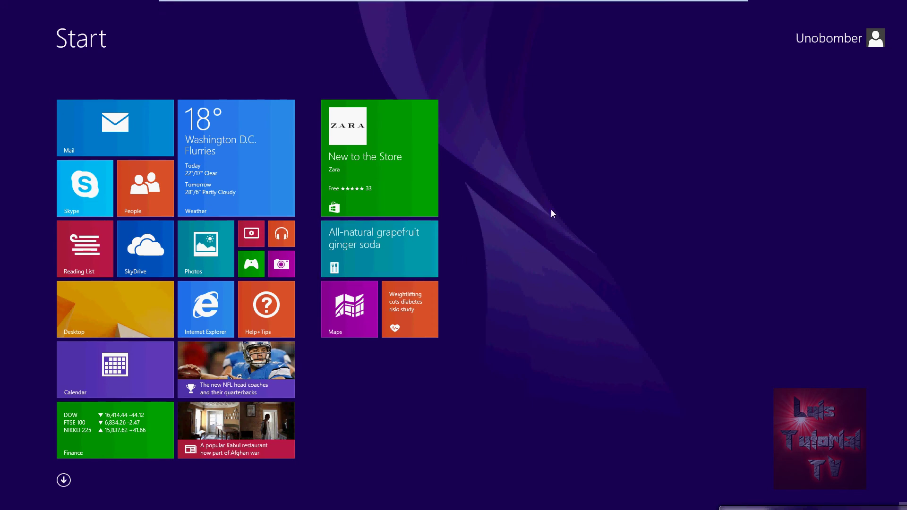
Step: Exit VMware full-screen mode so Windows 8.1 runs in a window on the host
{"action": "key", "text": "super"}
{"action": "key", "text": "super"}
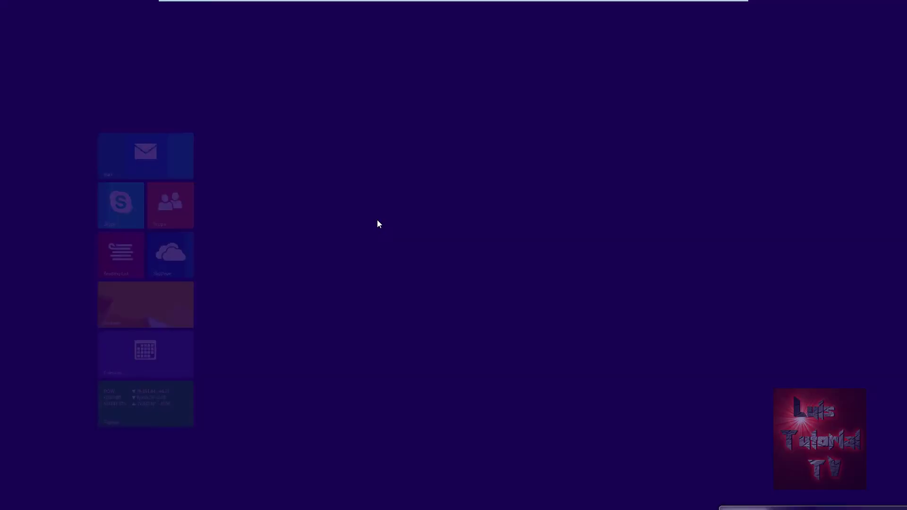
{"action": "left_click", "coordinate": [261, 6]}
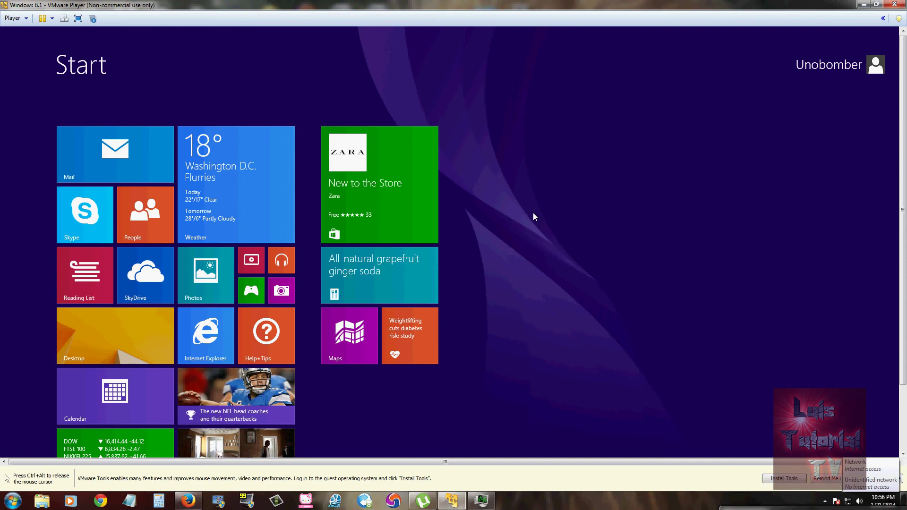
Step: Bring Firefox to the front showing the features page at iPad vs. Windows
{"action": "left_click", "coordinate": [188, 501]}
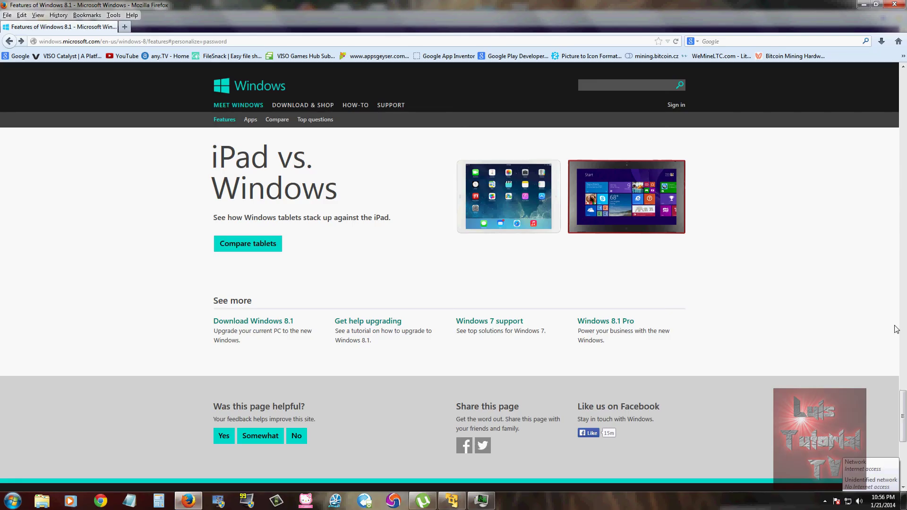
{"action": "left_click_drag", "start_coordinate": [903, 412], "coordinate": [903, 408]}
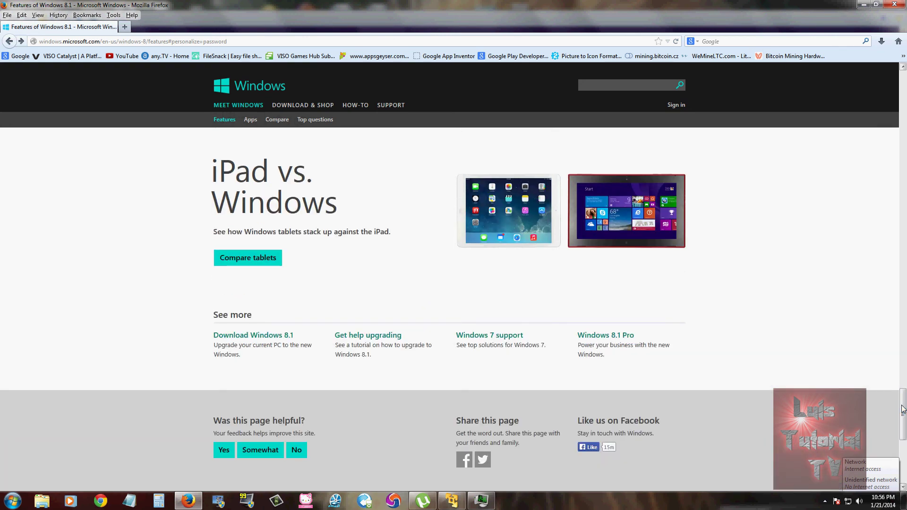